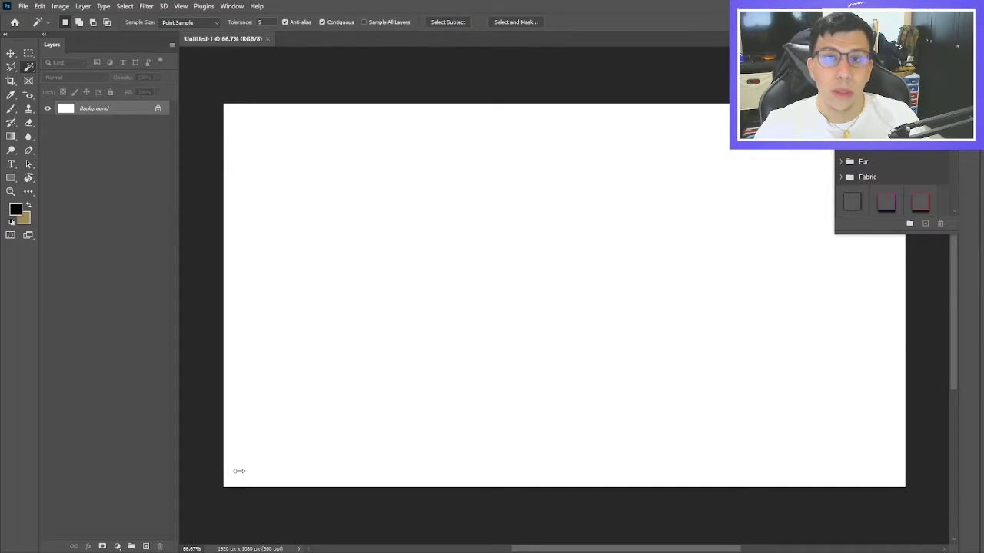
Fill a new layer with black using the Paint Bucket and add another empty layer above it for brush work.
{"action": "key", "text": "ctrl+shift+alt+n"}
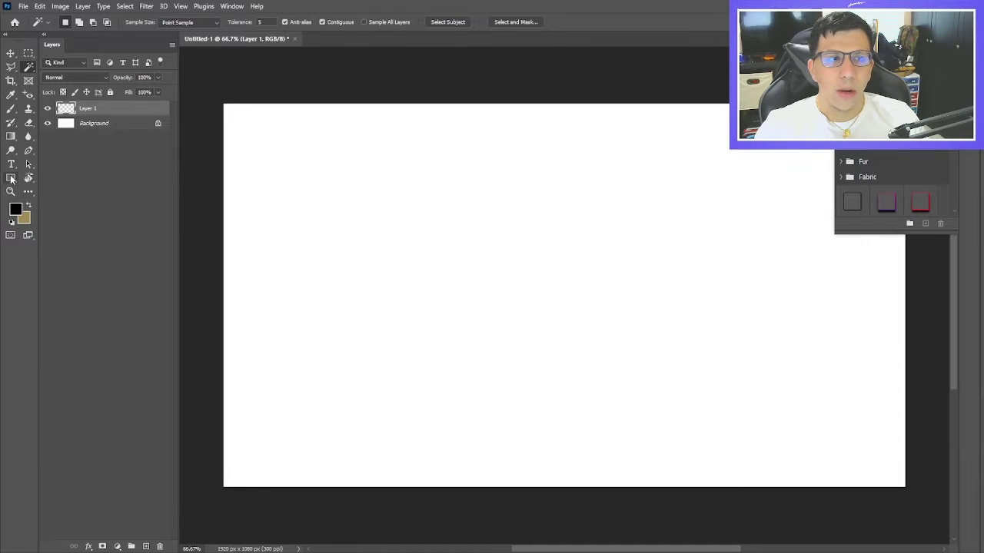
{"action": "left_click", "coordinate": [11, 178]}
{"action": "left_click", "coordinate": [11, 136]}
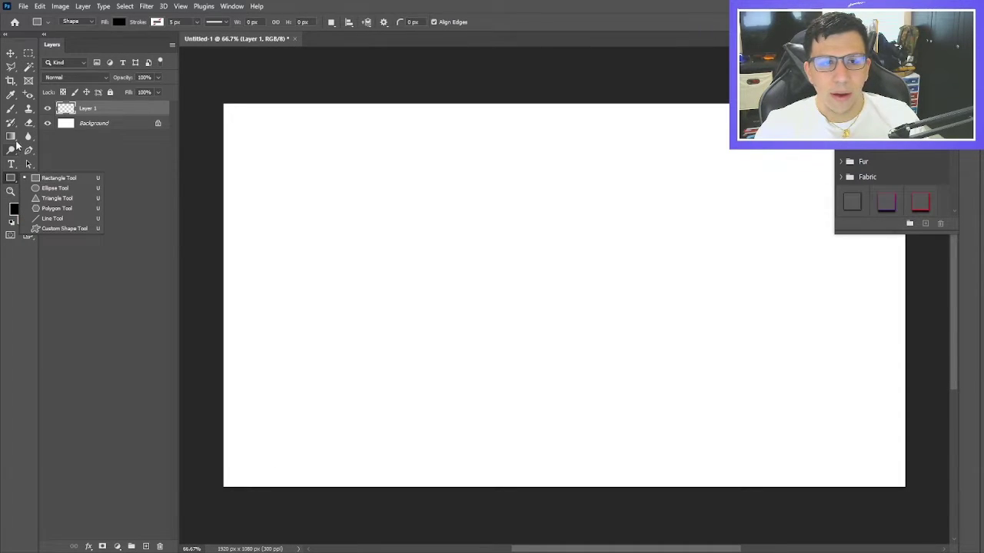
{"action": "left_click", "coordinate": [36, 144]}
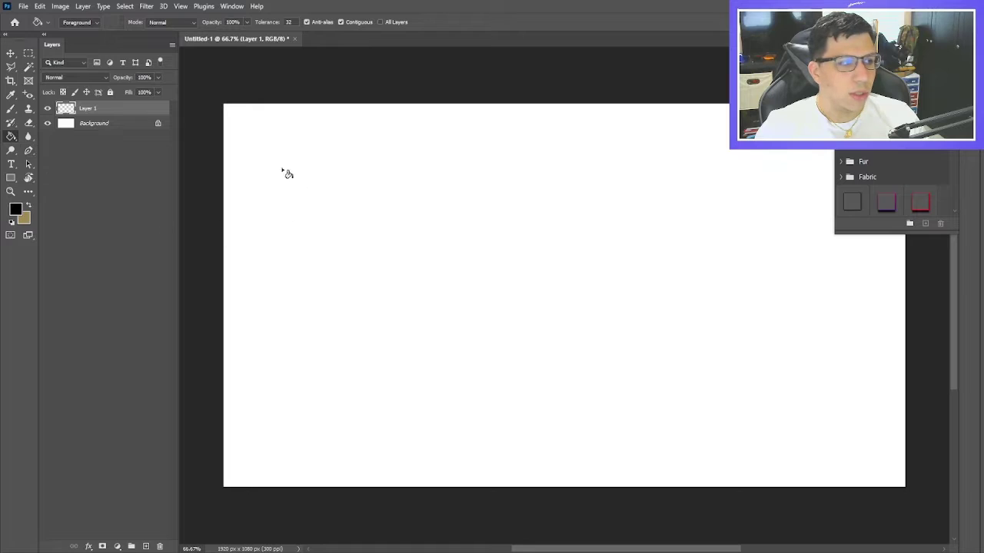
{"action": "left_click", "coordinate": [324, 179]}
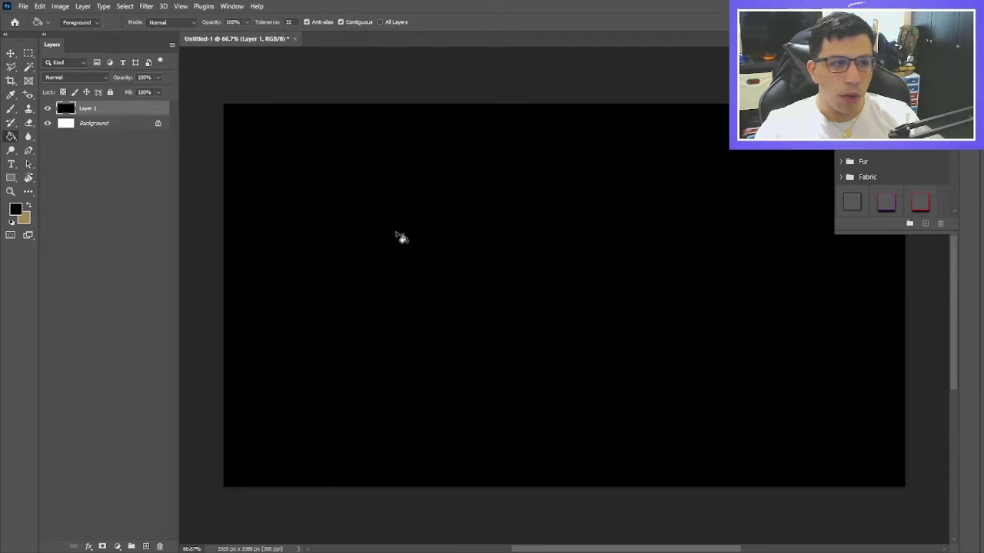
{"action": "key", "text": "ctrl+shift+alt+n"}
{"action": "key", "text": "b"}
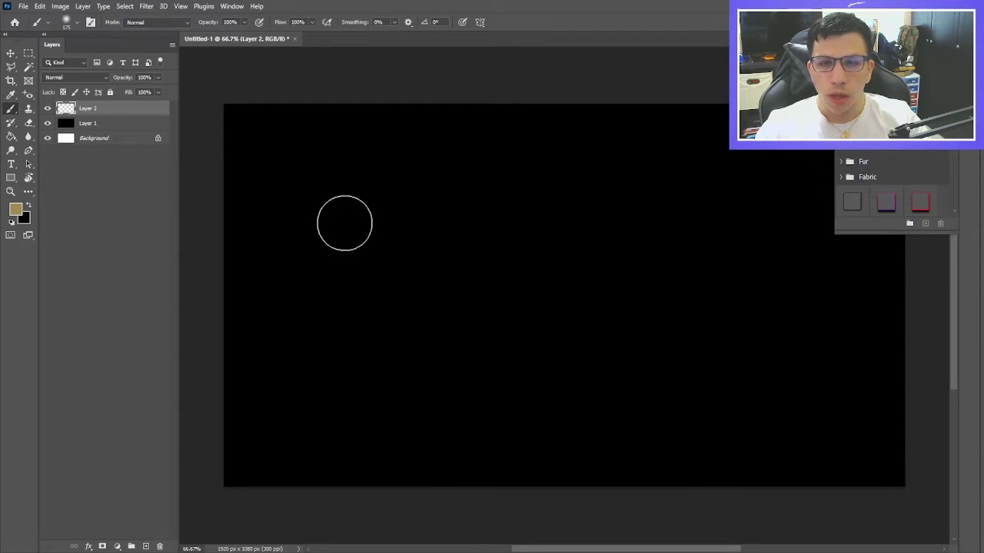
{"action": "key", "text": "bracketright"}
{"action": "key", "text": "bracketright"}
{"action": "key", "text": "bracketright"}
{"action": "key", "text": "bracketright"}
{"action": "right_click", "coordinate": [379, 211]}
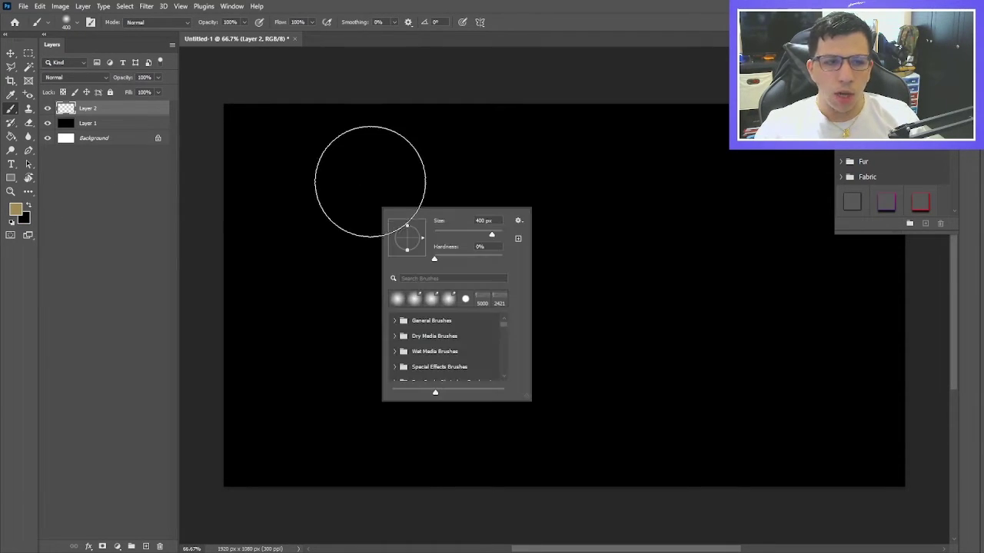
{"action": "mouse_move", "coordinate": [341, 173]}
{"action": "left_mouse_down"}
{"action": "mouse_move", "coordinate": [328, 222]}
{"action": "mouse_move", "coordinate": [349, 205]}
{"action": "mouse_move", "coordinate": [627, 218]}
{"action": "mouse_move", "coordinate": [649, 201]}
{"action": "left_mouse_up"}
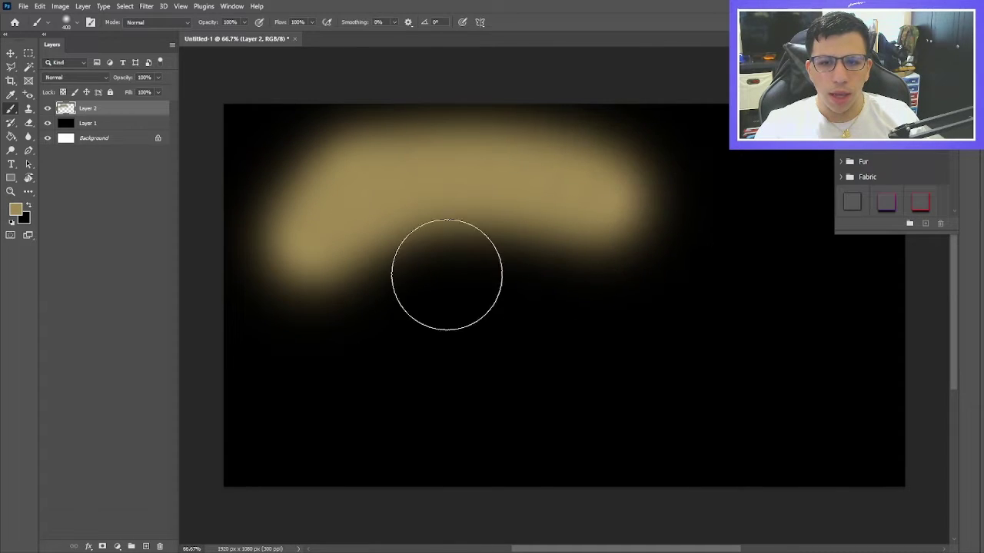
{"action": "key", "text": "ctrl+z"}
{"action": "key", "text": "ctrl+z"}
{"action": "left_click", "coordinate": [319, 164]}
{"action": "key", "text": "ctrl+z"}
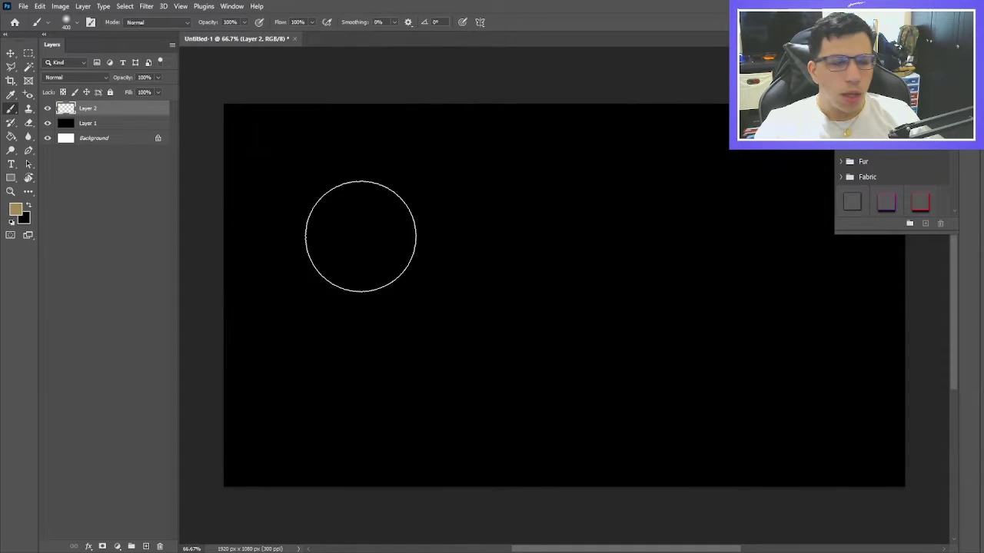
Paint tan wavy lines and a central heart outline across the canvas with a soft 70 px brush.
{"action": "key", "text": "bracketleft"}
{"action": "key", "text": "bracketleft"}
{"action": "key", "text": "bracketleft"}
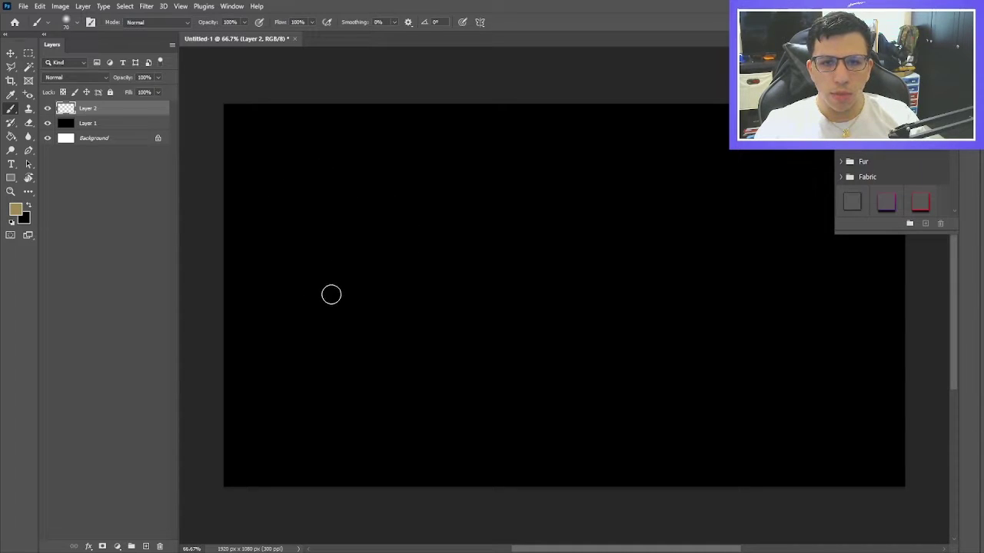
{"action": "mouse_move", "coordinate": [305, 291]}
{"action": "left_mouse_down"}
{"action": "mouse_move", "coordinate": [312, 182]}
{"action": "mouse_move", "coordinate": [402, 147]}
{"action": "mouse_move", "coordinate": [433, 176]}
{"action": "mouse_move", "coordinate": [435, 241]}
{"action": "mouse_move", "coordinate": [416, 296]}
{"action": "mouse_move", "coordinate": [427, 376]}
{"action": "mouse_move", "coordinate": [549, 413]}
{"action": "mouse_move", "coordinate": [590, 305]}
{"action": "mouse_move", "coordinate": [594, 222]}
{"action": "mouse_move", "coordinate": [681, 219]}
{"action": "mouse_move", "coordinate": [737, 308]}
{"action": "mouse_move", "coordinate": [816, 401]}
{"action": "mouse_move", "coordinate": [874, 383]}
{"action": "left_mouse_up"}
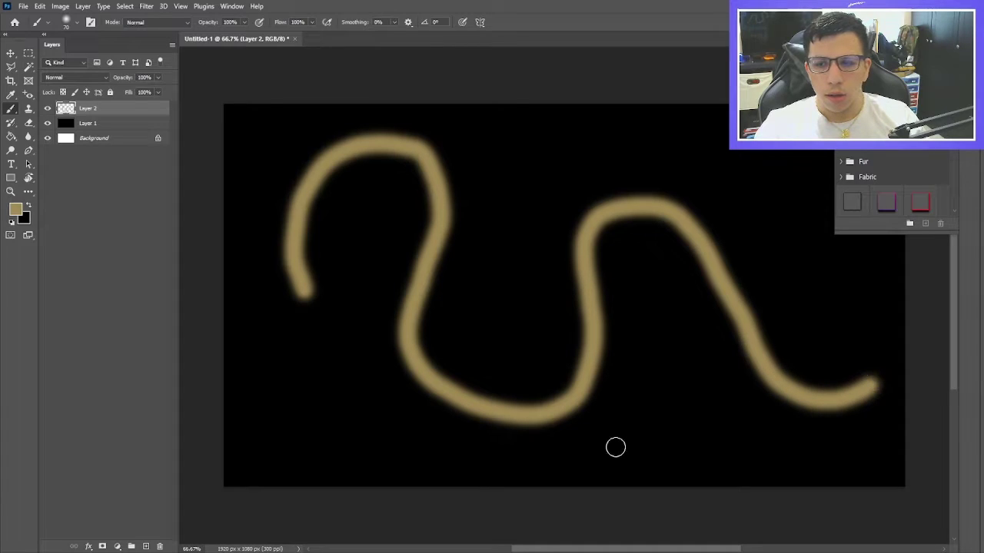
{"action": "mouse_move", "coordinate": [614, 460]}
{"action": "left_mouse_down"}
{"action": "mouse_move", "coordinate": [647, 406]}
{"action": "mouse_move", "coordinate": [650, 342]}
{"action": "mouse_move", "coordinate": [764, 443]}
{"action": "mouse_move", "coordinate": [830, 454]}
{"action": "left_mouse_up"}
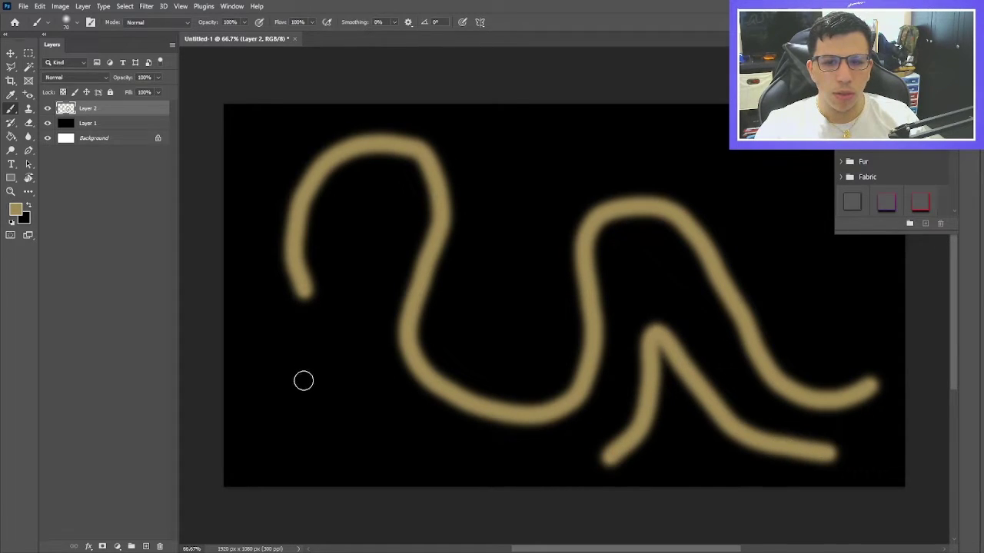
{"action": "mouse_move", "coordinate": [304, 380]}
{"action": "left_mouse_down"}
{"action": "mouse_move", "coordinate": [333, 364]}
{"action": "mouse_move", "coordinate": [356, 298]}
{"action": "mouse_move", "coordinate": [359, 234]}
{"action": "mouse_move", "coordinate": [375, 214]}
{"action": "left_mouse_up"}
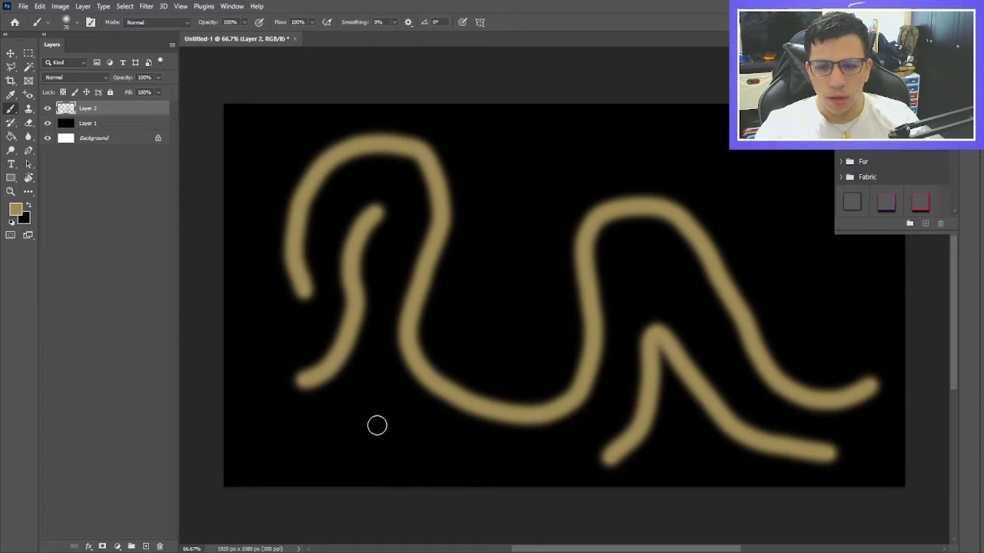
{"action": "mouse_move", "coordinate": [377, 421]}
{"action": "left_mouse_down"}
{"action": "mouse_move", "coordinate": [454, 461]}
{"action": "mouse_move", "coordinate": [563, 467]}
{"action": "left_mouse_up"}
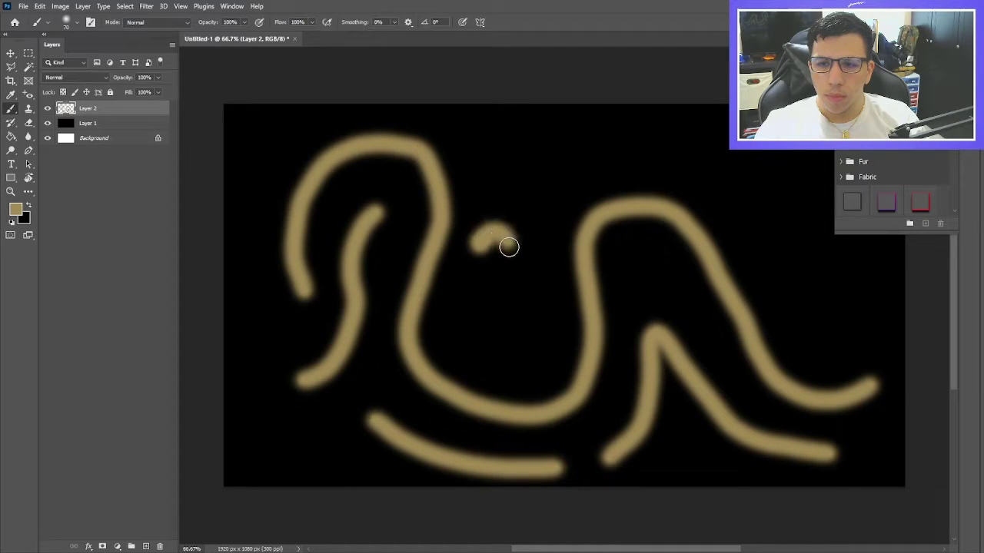
{"action": "mouse_move", "coordinate": [509, 247]}
{"action": "left_mouse_down"}
{"action": "mouse_move", "coordinate": [538, 234]}
{"action": "mouse_move", "coordinate": [551, 265]}
{"action": "mouse_move", "coordinate": [534, 315]}
{"action": "mouse_move", "coordinate": [492, 360]}
{"action": "mouse_move", "coordinate": [478, 252]}
{"action": "left_mouse_up"}
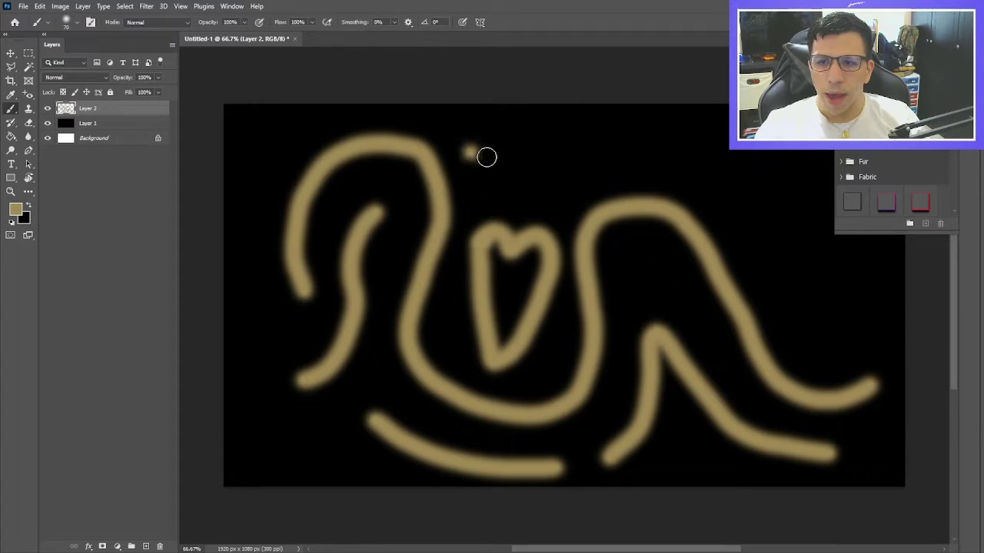
{"action": "mouse_move", "coordinate": [487, 157]}
{"action": "left_mouse_down"}
{"action": "mouse_move", "coordinate": [518, 193]}
{"action": "mouse_move", "coordinate": [651, 172]}
{"action": "left_mouse_up"}
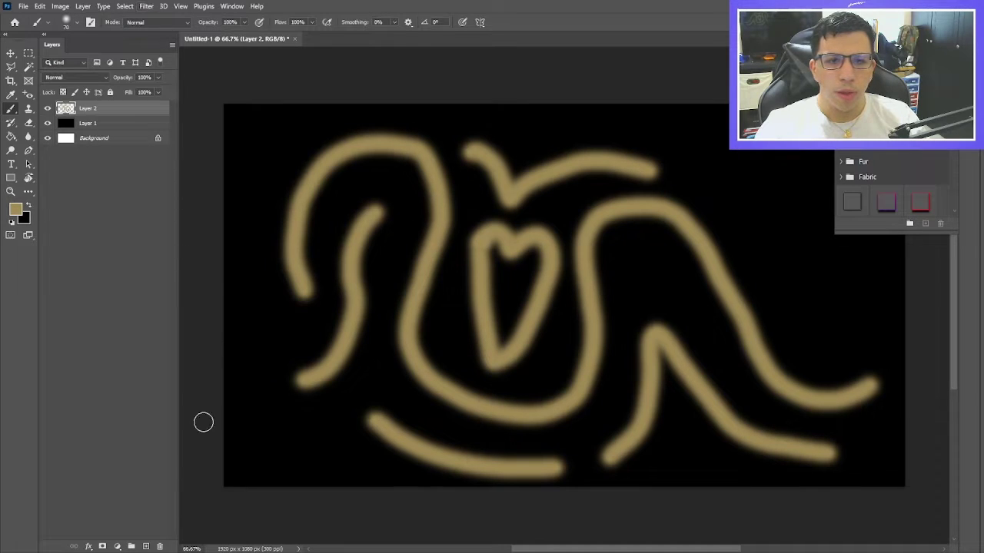
Add a new layer above the tan strokes and set the foreground color to white for the brush.
{"action": "left_click", "coordinate": [153, 546]}
{"action": "left_click", "coordinate": [16, 209]}
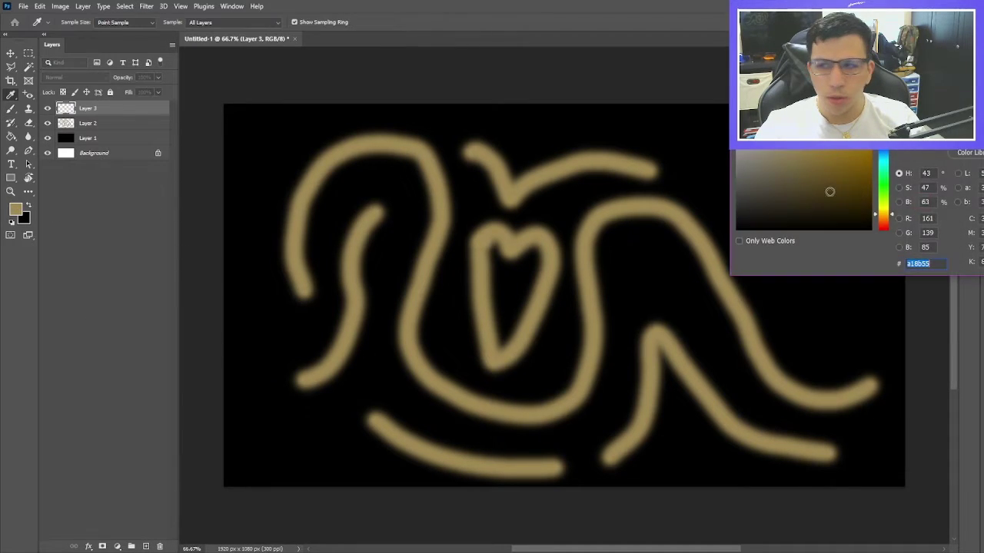
{"action": "key", "text": "Escape"}
{"action": "key", "text": "x"}
{"action": "key", "text": "b"}
{"action": "left_click", "coordinate": [15, 208]}
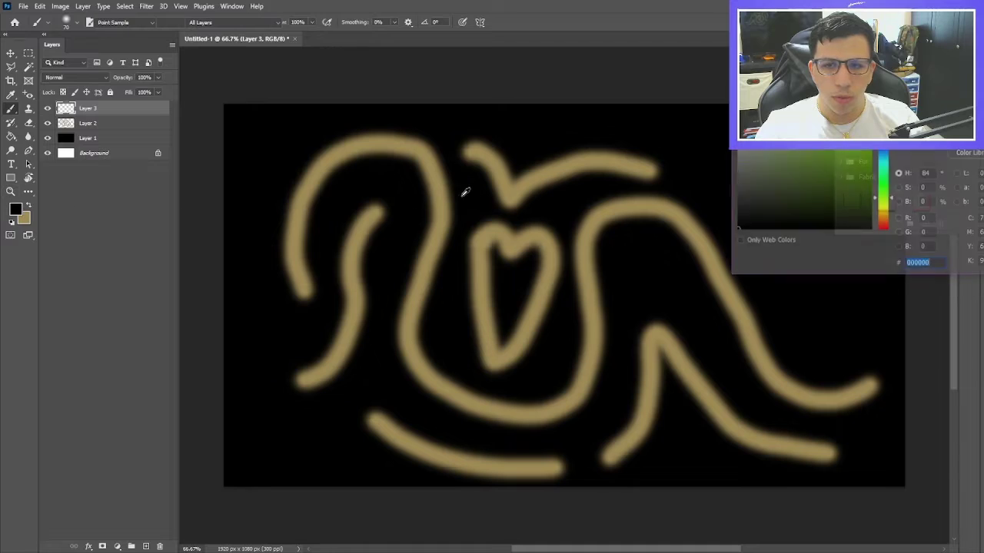
{"action": "key", "text": "Return"}
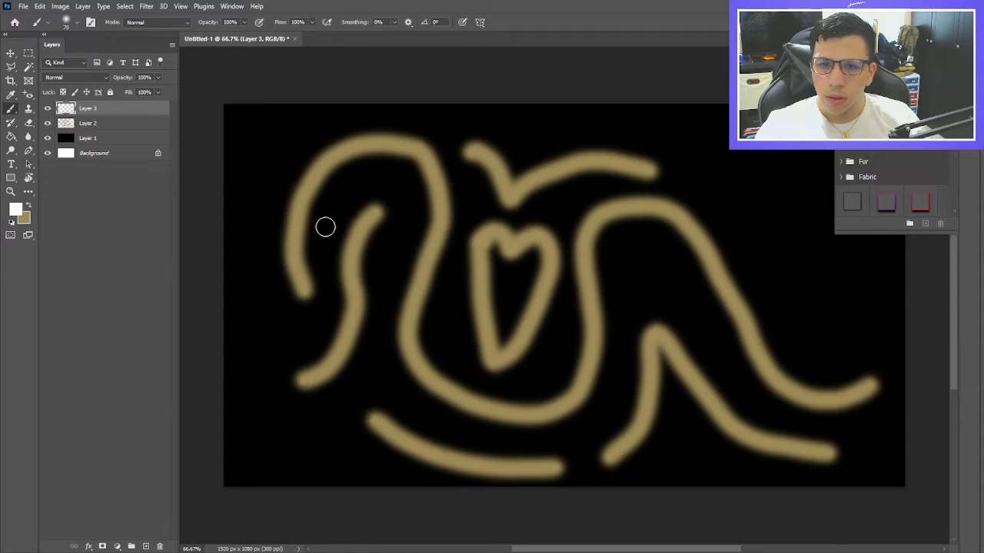
Paint white strokes in the black gaps between the tan lines, inside the heart and along the canvas edges.
{"action": "mouse_move", "coordinate": [325, 226]}
{"action": "left_mouse_down"}
{"action": "mouse_move", "coordinate": [340, 192]}
{"action": "mouse_move", "coordinate": [392, 178]}
{"action": "left_mouse_up"}
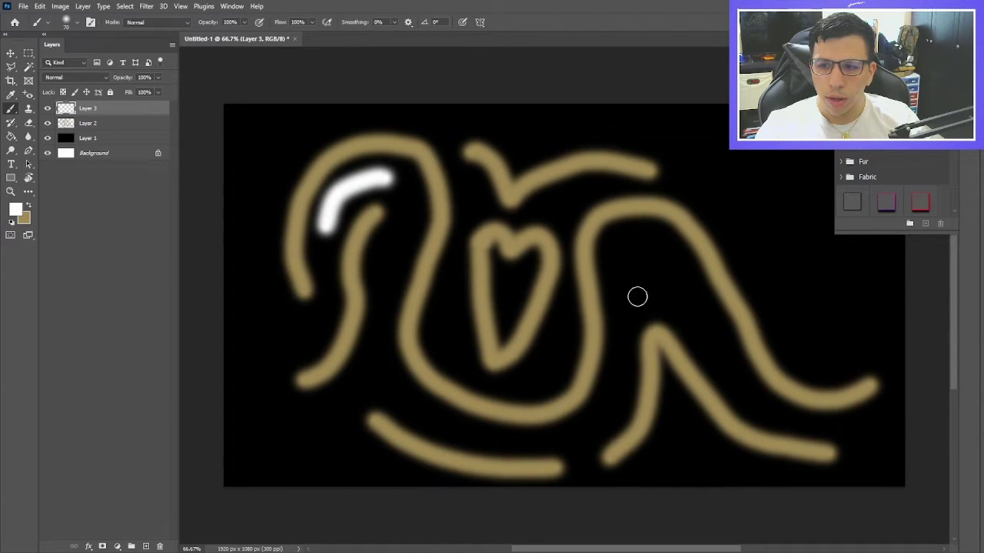
{"action": "mouse_move", "coordinate": [644, 269]}
{"action": "left_mouse_down"}
{"action": "mouse_move", "coordinate": [740, 376]}
{"action": "mouse_move", "coordinate": [803, 419]}
{"action": "left_mouse_up"}
{"action": "mouse_move", "coordinate": [849, 346]}
{"action": "left_mouse_down"}
{"action": "mouse_move", "coordinate": [821, 313]}
{"action": "mouse_move", "coordinate": [782, 152]}
{"action": "left_mouse_up"}
{"action": "mouse_move", "coordinate": [804, 490]}
{"action": "left_mouse_down"}
{"action": "mouse_move", "coordinate": [752, 488]}
{"action": "mouse_move", "coordinate": [708, 469]}
{"action": "mouse_move", "coordinate": [602, 486]}
{"action": "left_mouse_up"}
{"action": "mouse_move", "coordinate": [394, 478]}
{"action": "left_mouse_down"}
{"action": "mouse_move", "coordinate": [262, 454]}
{"action": "mouse_move", "coordinate": [247, 414]}
{"action": "mouse_move", "coordinate": [273, 362]}
{"action": "mouse_move", "coordinate": [275, 322]}
{"action": "mouse_move", "coordinate": [250, 218]}
{"action": "mouse_move", "coordinate": [283, 120]}
{"action": "left_mouse_up"}
{"action": "left_click_drag", "start_coordinate": [414, 117], "coordinate": [605, 131]}
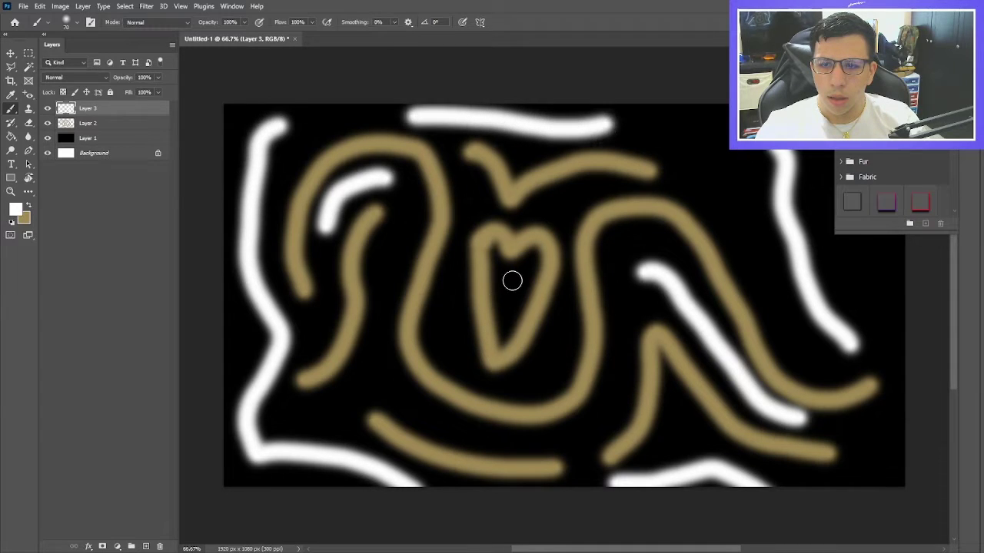
{"action": "left_click_drag", "start_coordinate": [512, 281], "coordinate": [511, 306]}
{"action": "left_click_drag", "start_coordinate": [441, 316], "coordinate": [460, 358]}
{"action": "left_click_drag", "start_coordinate": [522, 386], "coordinate": [560, 348]}
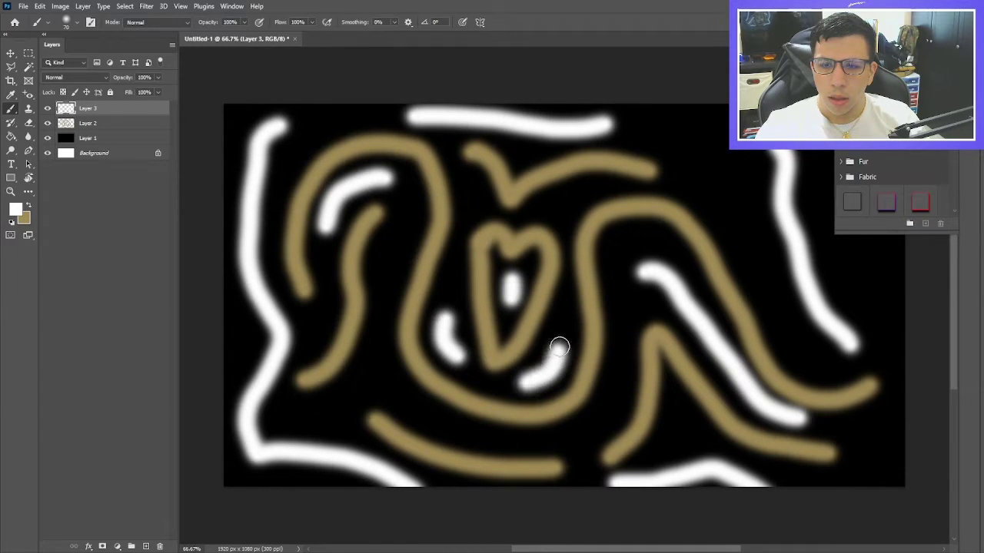
{"action": "left_click_drag", "start_coordinate": [559, 201], "coordinate": [590, 188]}
{"action": "left_click_drag", "start_coordinate": [483, 217], "coordinate": [471, 186]}
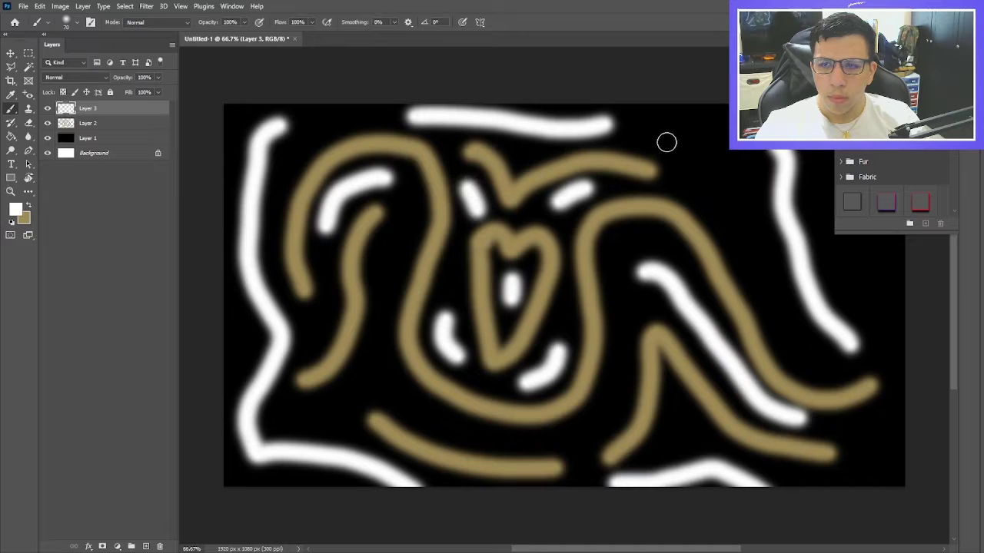
{"action": "left_click_drag", "start_coordinate": [666, 142], "coordinate": [731, 212]}
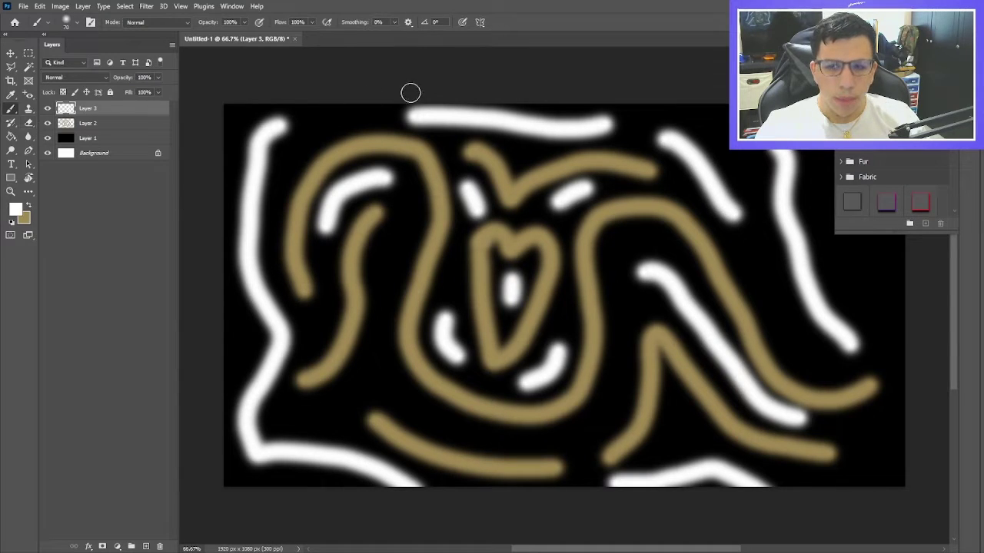
Merge the black fill, tan stroke and white stroke layers into one layer.
{"action": "left_click", "coordinate": [146, 6]}
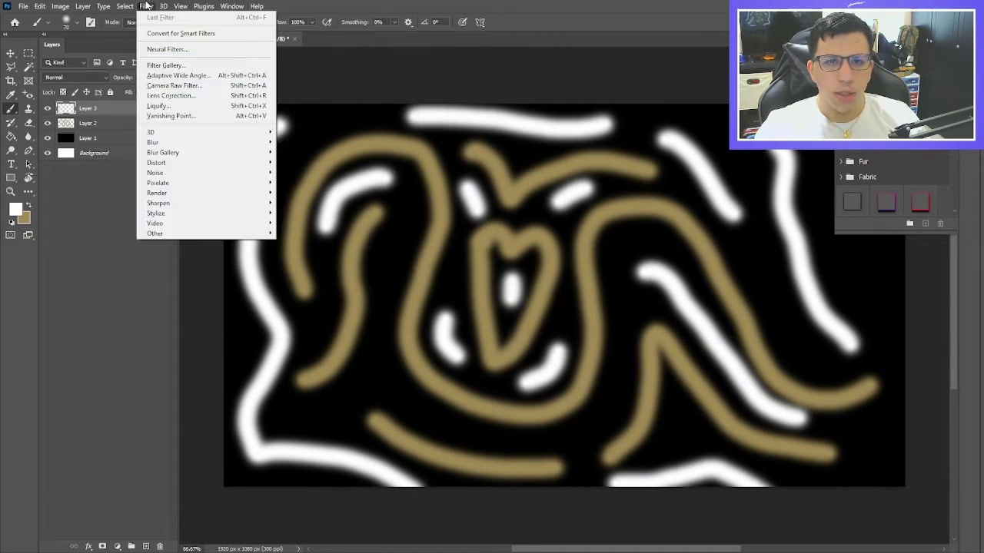
{"action": "left_click", "coordinate": [97, 111]}
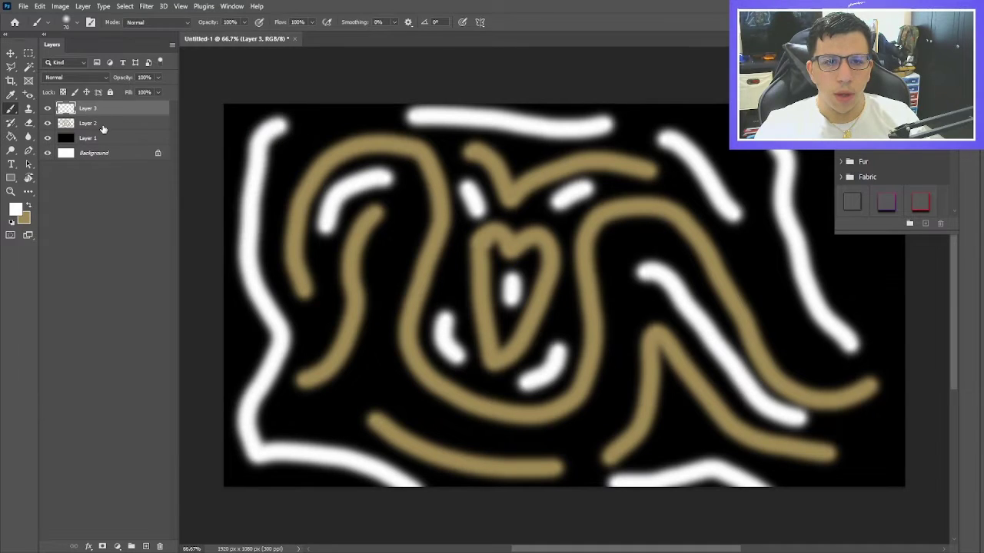
{"action": "left_click", "coordinate": [100, 138], "text": "shift"}
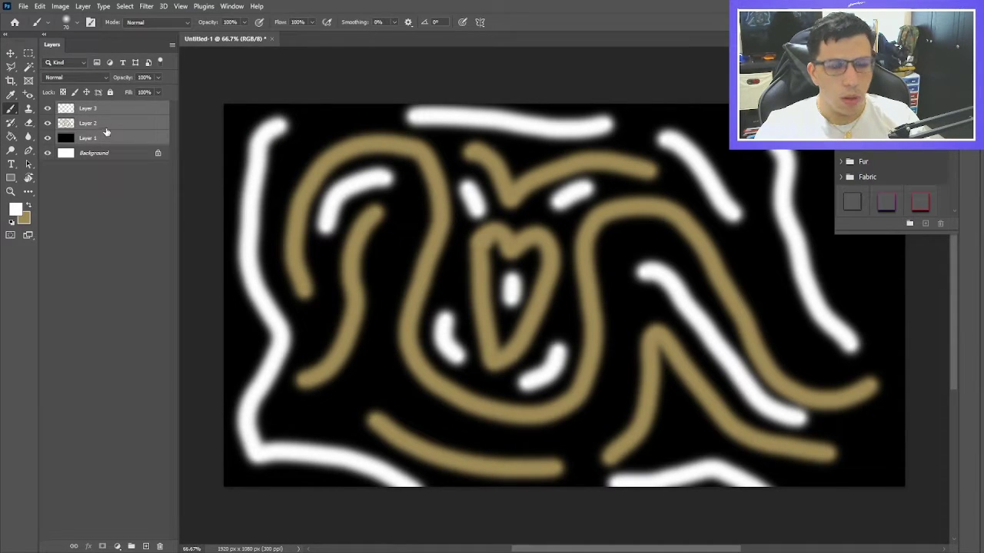
{"action": "key", "text": "ctrl+e"}
Open the Liquify filter on the merged layer and enlarge the Twirl brush to about two fifths of the image width.
{"action": "left_click", "coordinate": [148, 6]}
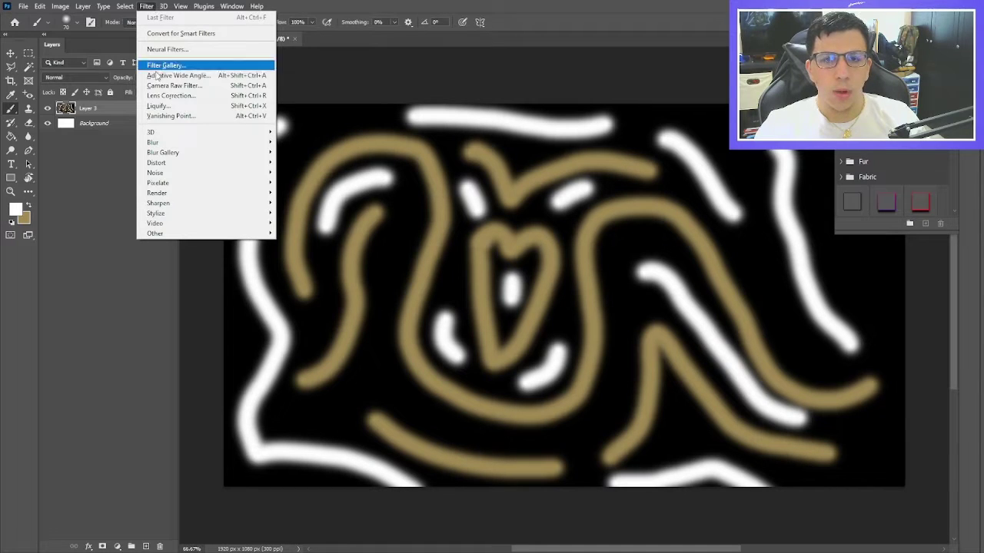
{"action": "left_click", "coordinate": [157, 105]}
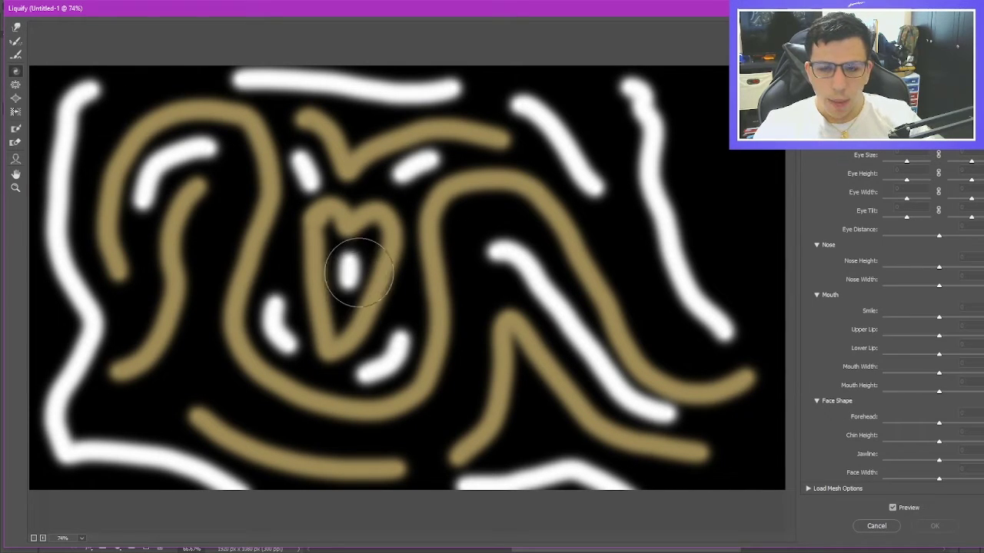
{"action": "key", "text": "bracketright"}
{"action": "key", "text": "bracketright"}
{"action": "key", "text": "bracketright"}
{"action": "key", "text": "bracketright"}
{"action": "key", "text": "bracketright"}
{"action": "key", "text": "bracketright"}
{"action": "key", "text": "bracketright"}
{"action": "key", "text": "bracketright"}
{"action": "key", "text": "bracketleft"}
{"action": "key", "text": "bracketleft"}
{"action": "key", "text": "bracketleft"}
{"action": "key", "text": "bracketleft"}
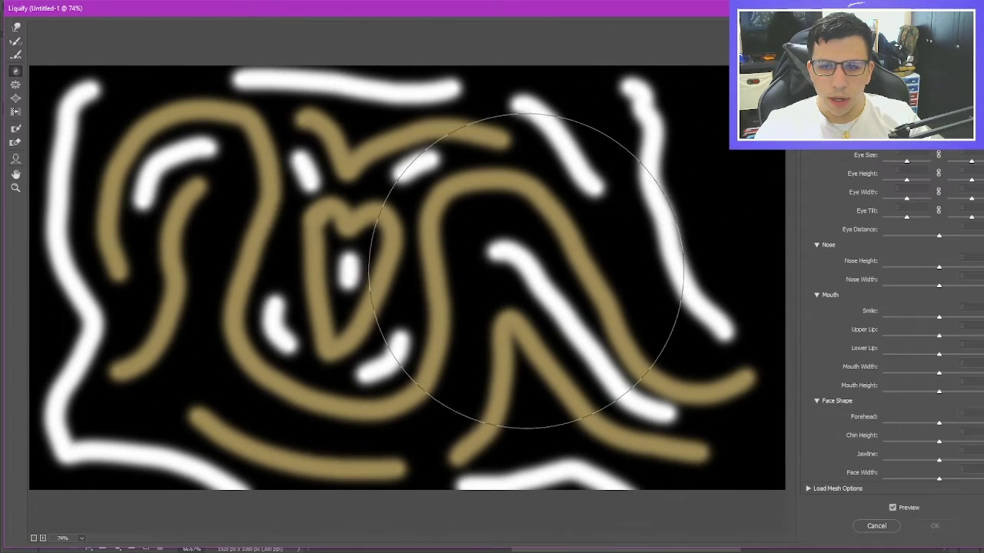
Twirl the tan and white strokes across the whole image into swirling liquid shapes and apply the Liquify filter.
{"action": "mouse_move", "coordinate": [510, 268]}
{"action": "left_mouse_down"}
{"action": "mouse_move", "coordinate": [433, 259]}
{"action": "mouse_move", "coordinate": [323, 334]}
{"action": "mouse_move", "coordinate": [279, 296]}
{"action": "mouse_move", "coordinate": [314, 259]}
{"action": "mouse_move", "coordinate": [220, 197]}
{"action": "mouse_move", "coordinate": [280, 128]}
{"action": "mouse_move", "coordinate": [308, 173]}
{"action": "mouse_move", "coordinate": [338, 184]}
{"action": "mouse_move", "coordinate": [415, 165]}
{"action": "mouse_move", "coordinate": [418, 200]}
{"action": "mouse_move", "coordinate": [604, 391]}
{"action": "mouse_move", "coordinate": [505, 385]}
{"action": "mouse_move", "coordinate": [463, 315]}
{"action": "mouse_move", "coordinate": [198, 422]}
{"action": "mouse_move", "coordinate": [235, 417]}
{"action": "mouse_move", "coordinate": [172, 399]}
{"action": "mouse_move", "coordinate": [161, 341]}
{"action": "mouse_move", "coordinate": [131, 361]}
{"action": "mouse_move", "coordinate": [138, 184]}
{"action": "mouse_move", "coordinate": [135, 223]}
{"action": "mouse_move", "coordinate": [107, 215]}
{"action": "mouse_move", "coordinate": [107, 169]}
{"action": "mouse_move", "coordinate": [96, 188]}
{"action": "left_mouse_up"}
{"action": "mouse_move", "coordinate": [409, 166]}
{"action": "left_mouse_down"}
{"action": "mouse_move", "coordinate": [377, 164]}
{"action": "mouse_move", "coordinate": [472, 197]}
{"action": "mouse_move", "coordinate": [509, 176]}
{"action": "mouse_move", "coordinate": [517, 217]}
{"action": "mouse_move", "coordinate": [547, 176]}
{"action": "mouse_move", "coordinate": [591, 210]}
{"action": "mouse_move", "coordinate": [628, 287]}
{"action": "mouse_move", "coordinate": [633, 359]}
{"action": "mouse_move", "coordinate": [645, 377]}
{"action": "mouse_move", "coordinate": [439, 417]}
{"action": "mouse_move", "coordinate": [187, 187]}
{"action": "mouse_move", "coordinate": [131, 241]}
{"action": "mouse_move", "coordinate": [61, 138]}
{"action": "mouse_move", "coordinate": [85, 154]}
{"action": "mouse_move", "coordinate": [77, 176]}
{"action": "mouse_move", "coordinate": [96, 122]}
{"action": "left_mouse_up"}
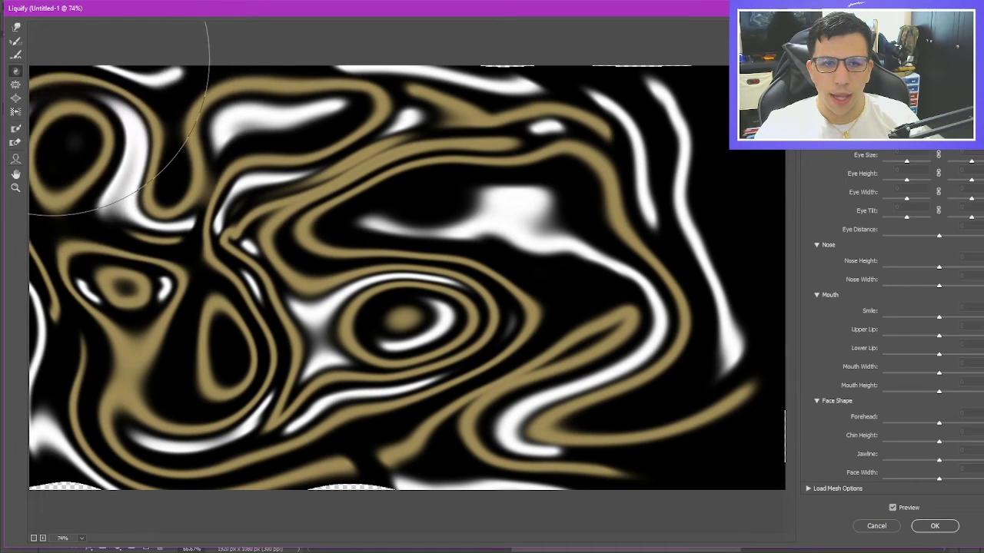
{"action": "left_click_drag", "start_coordinate": [554, 99], "coordinate": [560, 51]}
{"action": "mouse_move", "coordinate": [565, 216]}
{"action": "left_mouse_down"}
{"action": "mouse_move", "coordinate": [630, 50]}
{"action": "mouse_move", "coordinate": [677, 24]}
{"action": "mouse_move", "coordinate": [672, 163]}
{"action": "mouse_move", "coordinate": [750, 144]}
{"action": "mouse_move", "coordinate": [682, 234]}
{"action": "mouse_move", "coordinate": [695, 244]}
{"action": "mouse_move", "coordinate": [806, 246]}
{"action": "mouse_move", "coordinate": [860, 269]}
{"action": "mouse_move", "coordinate": [673, 321]}
{"action": "mouse_move", "coordinate": [683, 377]}
{"action": "mouse_move", "coordinate": [812, 361]}
{"action": "mouse_move", "coordinate": [808, 369]}
{"action": "mouse_move", "coordinate": [557, 351]}
{"action": "mouse_move", "coordinate": [547, 264]}
{"action": "mouse_move", "coordinate": [704, 250]}
{"action": "mouse_move", "coordinate": [752, 304]}
{"action": "mouse_move", "coordinate": [624, 340]}
{"action": "mouse_move", "coordinate": [627, 250]}
{"action": "mouse_move", "coordinate": [675, 304]}
{"action": "mouse_move", "coordinate": [725, 334]}
{"action": "mouse_move", "coordinate": [735, 369]}
{"action": "mouse_move", "coordinate": [580, 294]}
{"action": "mouse_move", "coordinate": [725, 419]}
{"action": "mouse_move", "coordinate": [742, 450]}
{"action": "mouse_move", "coordinate": [694, 401]}
{"action": "mouse_move", "coordinate": [773, 504]}
{"action": "mouse_move", "coordinate": [732, 450]}
{"action": "mouse_move", "coordinate": [665, 414]}
{"action": "mouse_move", "coordinate": [714, 486]}
{"action": "mouse_move", "coordinate": [415, 463]}
{"action": "mouse_move", "coordinate": [424, 449]}
{"action": "mouse_move", "coordinate": [413, 520]}
{"action": "mouse_move", "coordinate": [372, 490]}
{"action": "mouse_move", "coordinate": [313, 511]}
{"action": "mouse_move", "coordinate": [278, 499]}
{"action": "mouse_move", "coordinate": [211, 533]}
{"action": "mouse_move", "coordinate": [102, 472]}
{"action": "mouse_move", "coordinate": [51, 515]}
{"action": "mouse_move", "coordinate": [26, 384]}
{"action": "left_mouse_up"}
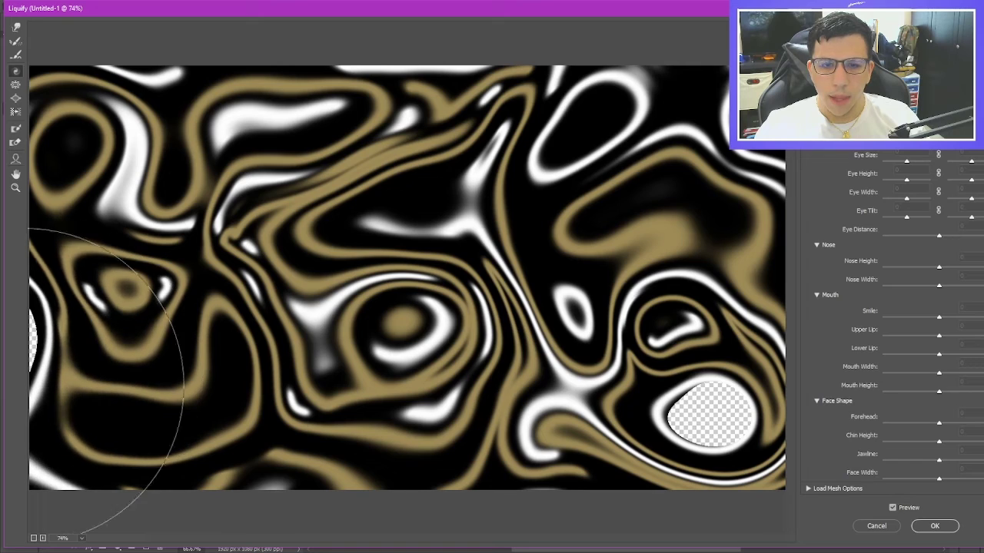
{"action": "mouse_move", "coordinate": [708, 417]}
{"action": "left_mouse_down"}
{"action": "mouse_move", "coordinate": [764, 454]}
{"action": "mouse_move", "coordinate": [680, 384]}
{"action": "mouse_move", "coordinate": [752, 450]}
{"action": "mouse_move", "coordinate": [715, 406]}
{"action": "mouse_move", "coordinate": [742, 177]}
{"action": "left_mouse_up"}
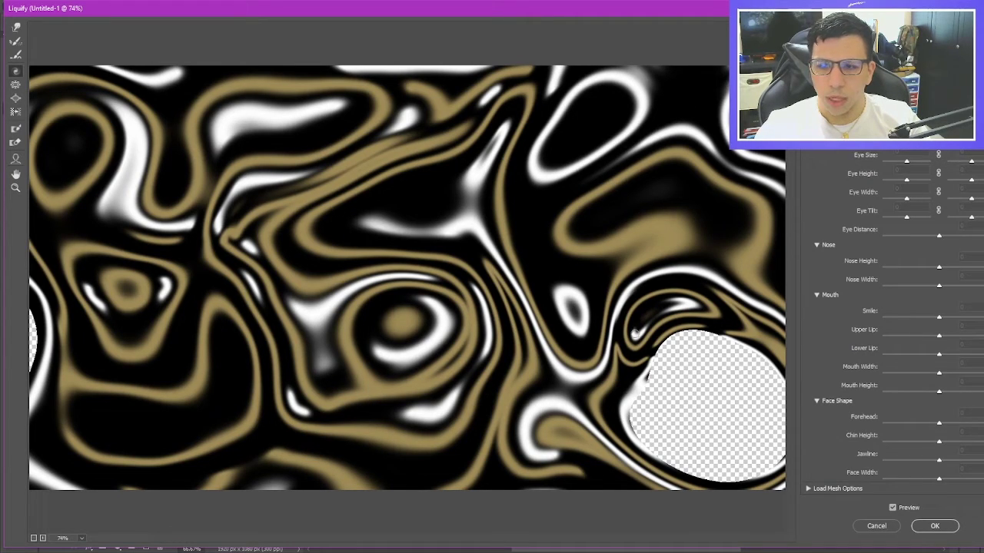
{"action": "mouse_move", "coordinate": [653, 361]}
{"action": "left_mouse_down"}
{"action": "mouse_move", "coordinate": [676, 361]}
{"action": "mouse_move", "coordinate": [669, 399]}
{"action": "mouse_move", "coordinate": [703, 323]}
{"action": "mouse_move", "coordinate": [719, 378]}
{"action": "left_mouse_up"}
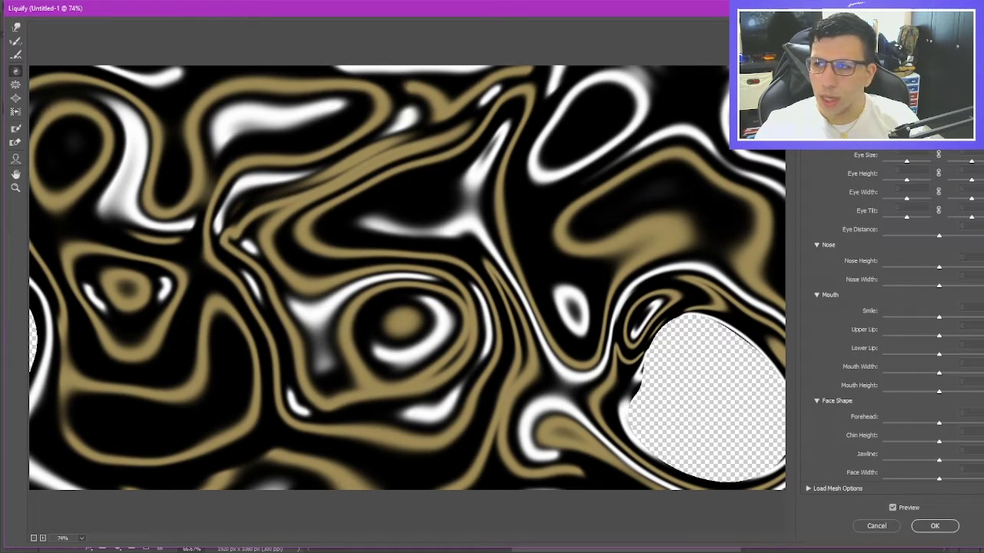
{"action": "mouse_move", "coordinate": [711, 227]}
{"action": "left_mouse_down"}
{"action": "mouse_move", "coordinate": [593, 494]}
{"action": "mouse_move", "coordinate": [691, 417]}
{"action": "mouse_move", "coordinate": [681, 352]}
{"action": "mouse_move", "coordinate": [707, 315]}
{"action": "mouse_move", "coordinate": [692, 391]}
{"action": "mouse_move", "coordinate": [688, 384]}
{"action": "mouse_move", "coordinate": [707, 376]}
{"action": "mouse_move", "coordinate": [688, 392]}
{"action": "mouse_move", "coordinate": [670, 340]}
{"action": "mouse_move", "coordinate": [692, 384]}
{"action": "mouse_move", "coordinate": [676, 461]}
{"action": "mouse_move", "coordinate": [734, 307]}
{"action": "mouse_move", "coordinate": [715, 323]}
{"action": "mouse_move", "coordinate": [684, 266]}
{"action": "mouse_move", "coordinate": [653, 368]}
{"action": "left_mouse_up"}
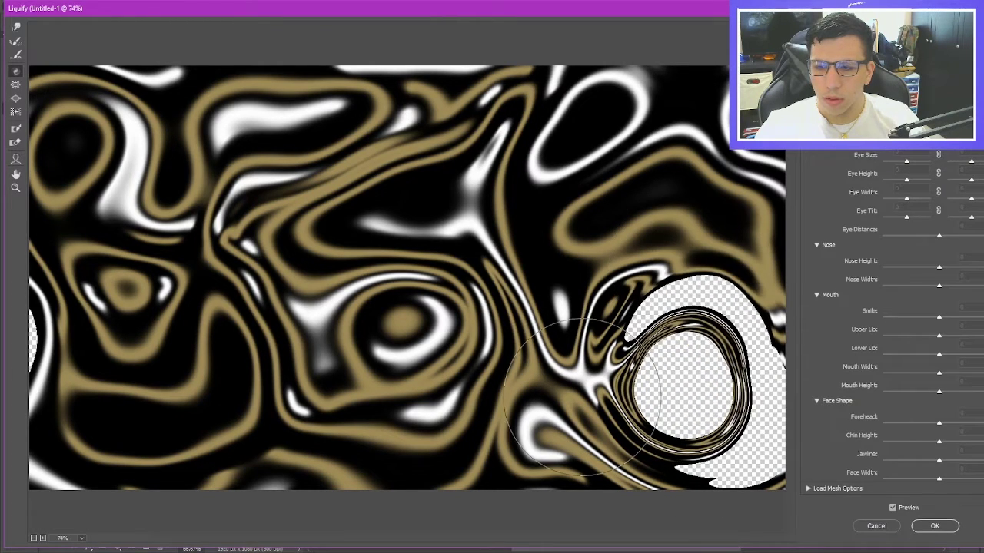
{"action": "mouse_move", "coordinate": [469, 208]}
{"action": "left_mouse_down"}
{"action": "mouse_move", "coordinate": [433, 209]}
{"action": "mouse_move", "coordinate": [472, 173]}
{"action": "mouse_move", "coordinate": [512, 240]}
{"action": "mouse_move", "coordinate": [419, 205]}
{"action": "mouse_move", "coordinate": [385, 161]}
{"action": "mouse_move", "coordinate": [475, 245]}
{"action": "mouse_move", "coordinate": [372, 260]}
{"action": "mouse_move", "coordinate": [368, 276]}
{"action": "mouse_move", "coordinate": [421, 274]}
{"action": "mouse_move", "coordinate": [299, 334]}
{"action": "mouse_move", "coordinate": [270, 375]}
{"action": "mouse_move", "coordinate": [249, 331]}
{"action": "mouse_move", "coordinate": [182, 374]}
{"action": "mouse_move", "coordinate": [193, 304]}
{"action": "mouse_move", "coordinate": [170, 333]}
{"action": "mouse_move", "coordinate": [179, 373]}
{"action": "mouse_move", "coordinate": [128, 311]}
{"action": "mouse_move", "coordinate": [145, 361]}
{"action": "mouse_move", "coordinate": [129, 304]}
{"action": "mouse_move", "coordinate": [170, 141]}
{"action": "mouse_move", "coordinate": [184, 177]}
{"action": "left_mouse_up"}
{"action": "left_click", "coordinate": [945, 528]}
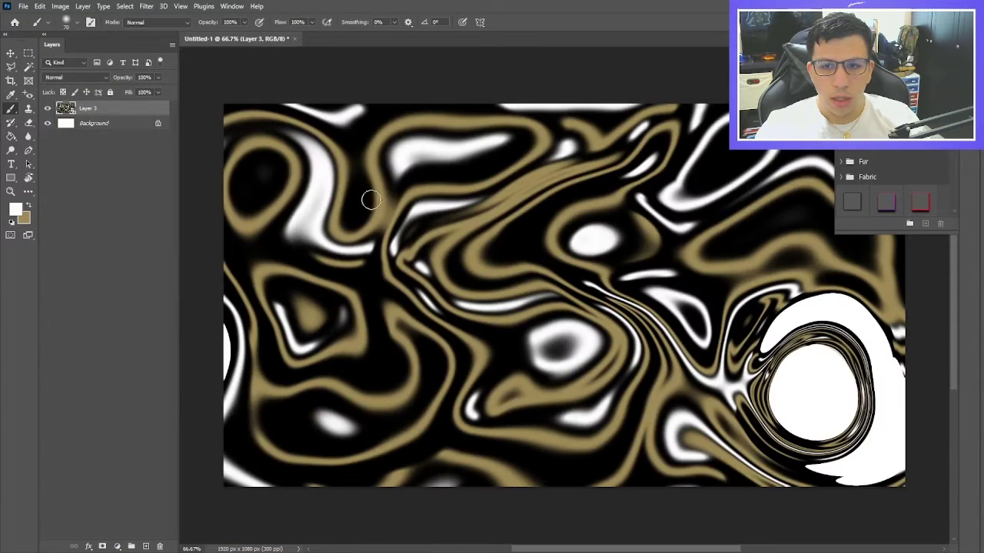
Replace the white Background layer with a new layer beneath the swirl artwork and fill it with black (000000).
{"action": "left_click", "coordinate": [77, 125]}
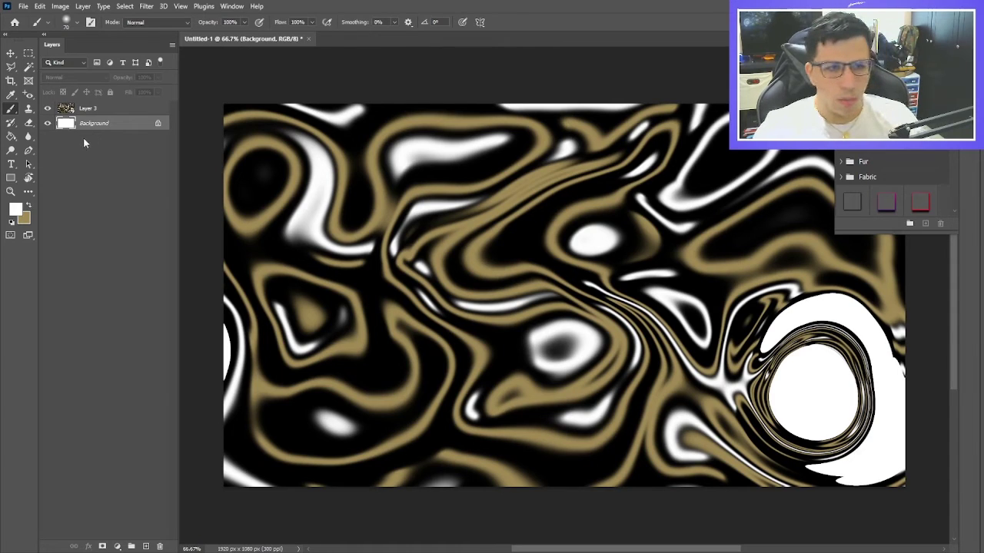
{"action": "left_click", "coordinate": [9, 138]}
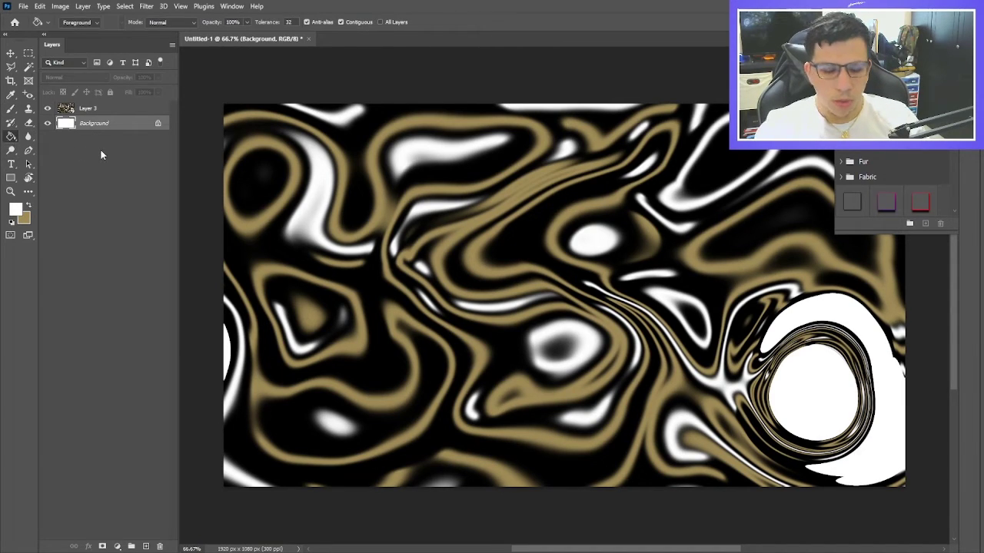
{"action": "key", "text": "Delete"}
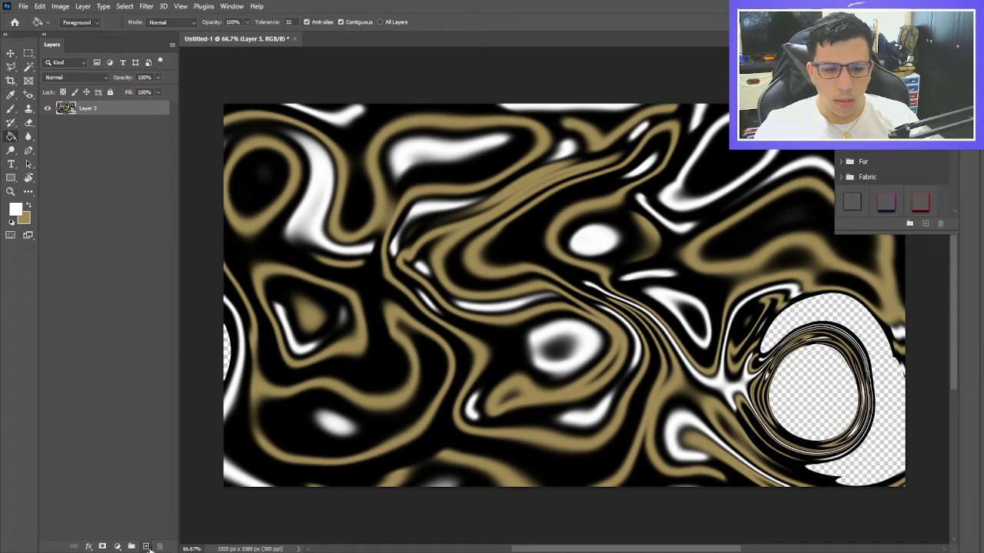
{"action": "left_click_drag", "start_coordinate": [129, 125], "coordinate": [141, 141]}
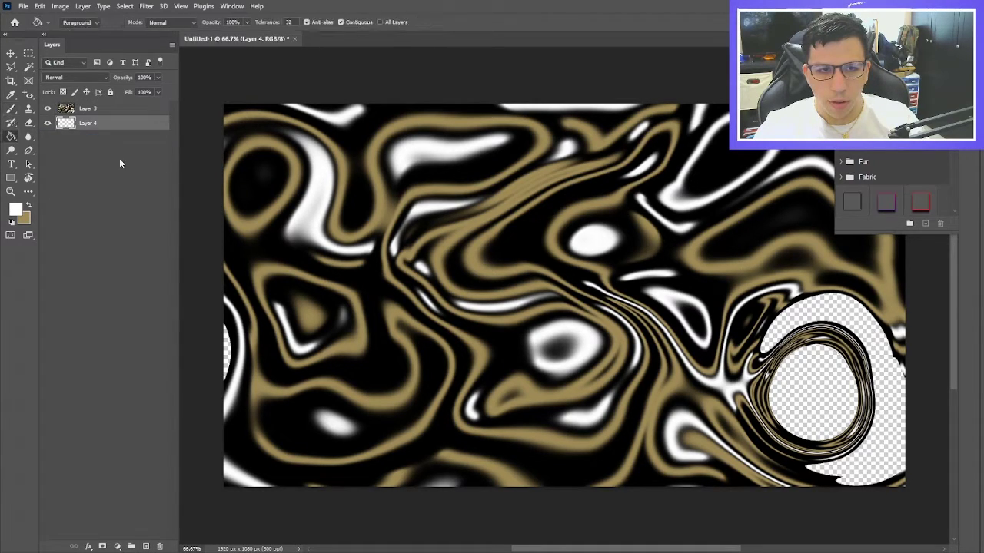
{"action": "left_click", "coordinate": [14, 210]}
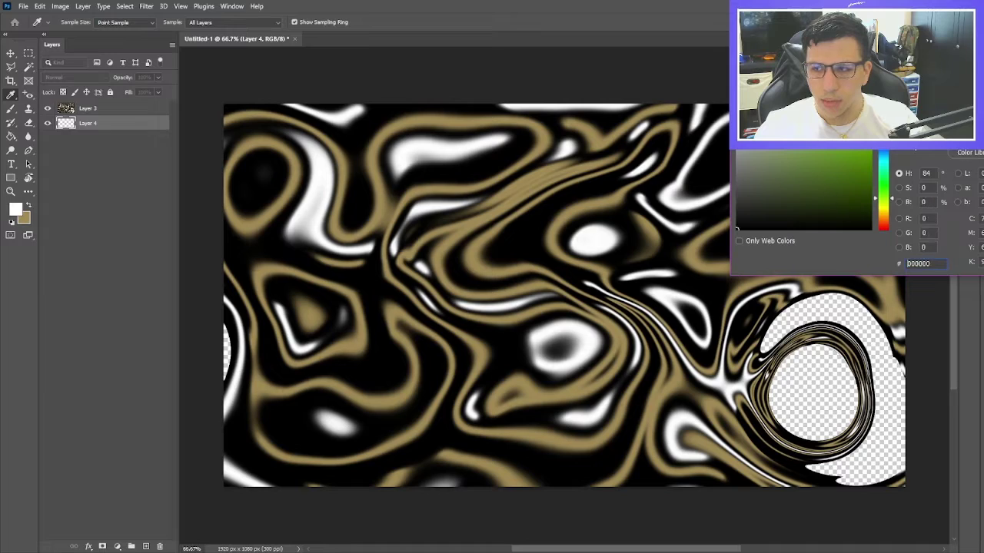
{"action": "key", "text": "Return"}
{"action": "left_click", "coordinate": [873, 328]}
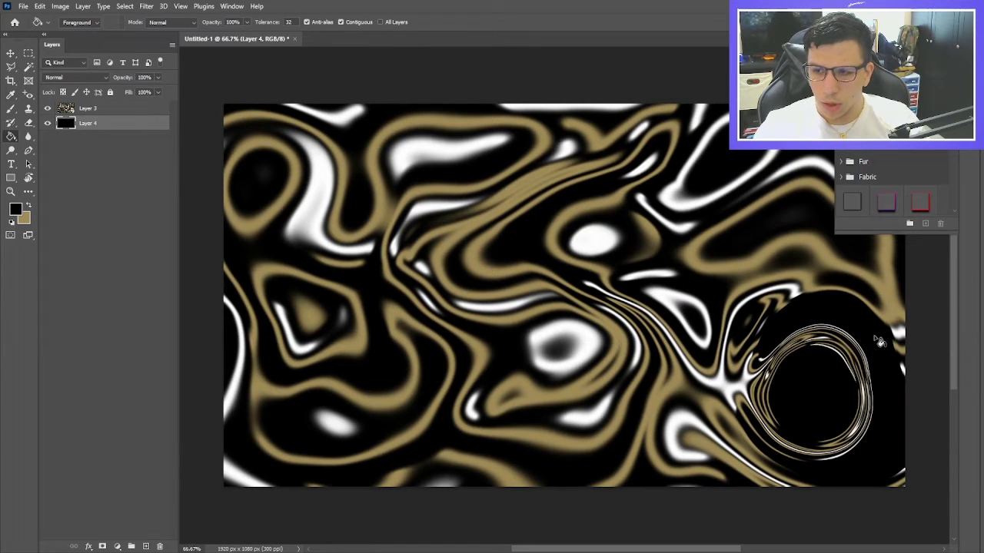
Scale the swirl layer up to about 138.5% with Free Transform and shift it until the ring-shaped hole lies outside the canvas.
{"action": "key", "text": "ctrl+minus"}
{"action": "key", "text": "ctrl+minus"}
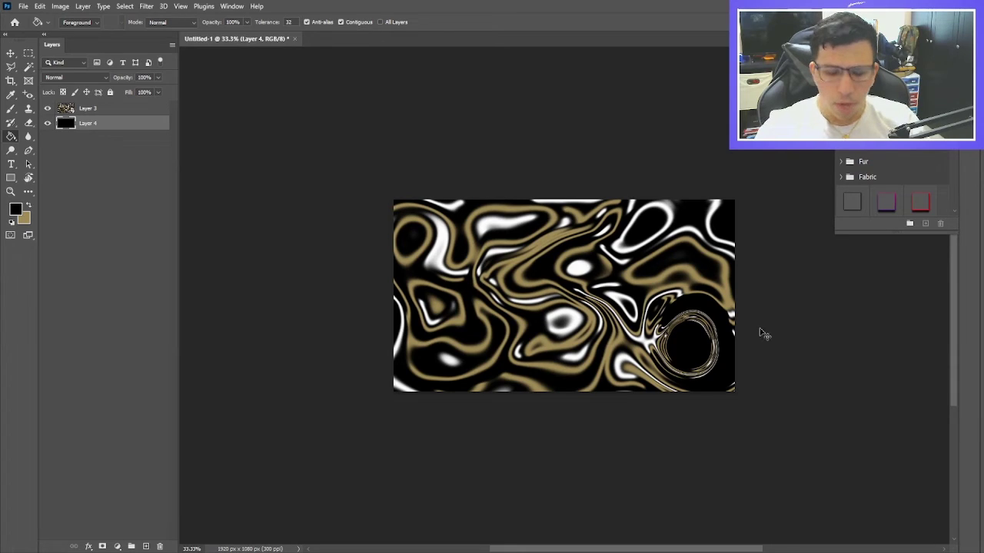
{"action": "key", "text": "ctrl+plus"}
{"action": "key", "text": "ctrl+plus"}
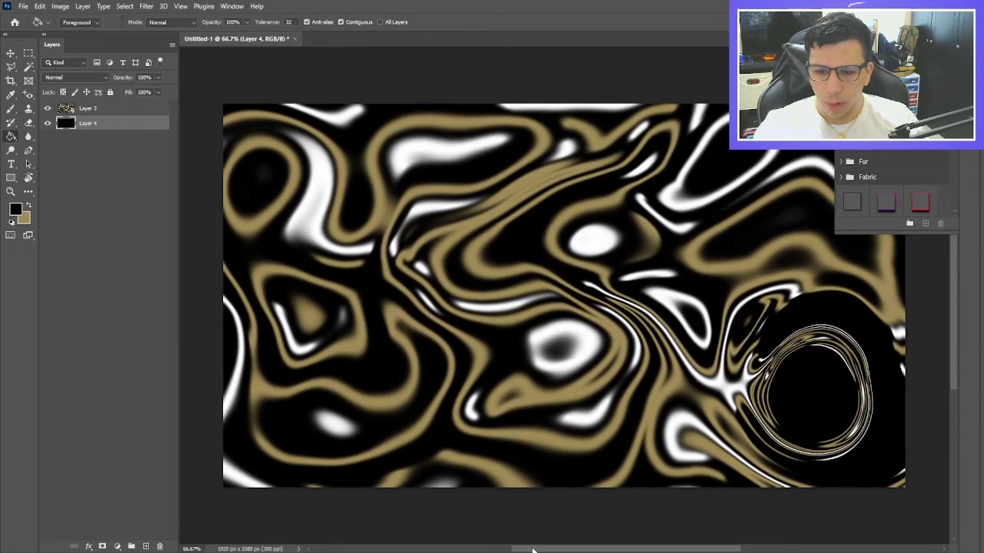
{"action": "scroll", "coordinate": [676, 442], "scroll_direction": "right", "scroll_amount": 5}
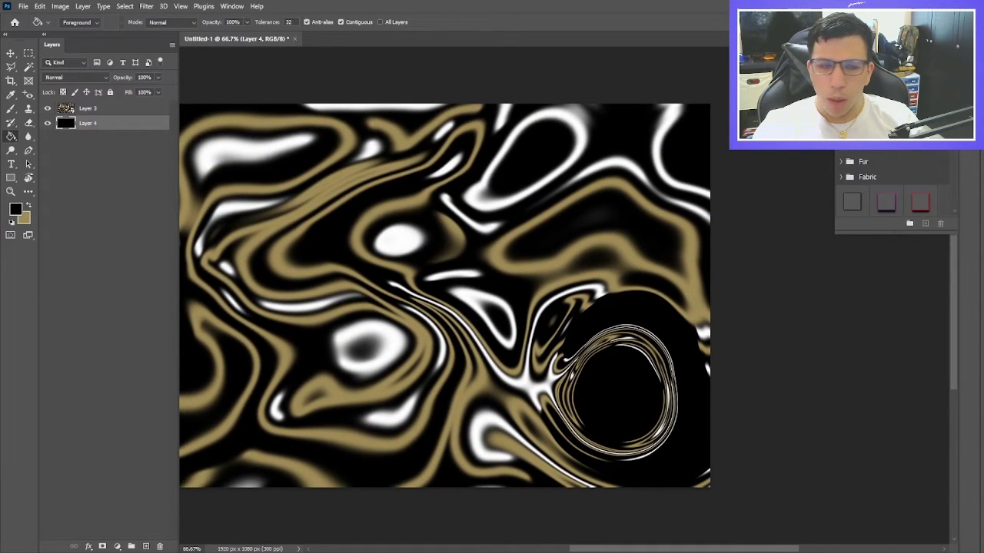
{"action": "left_click", "coordinate": [85, 109]}
{"action": "key", "text": "ctrl+t"}
{"action": "key", "text": "ctrl+minus"}
{"action": "key", "text": "ctrl+minus"}
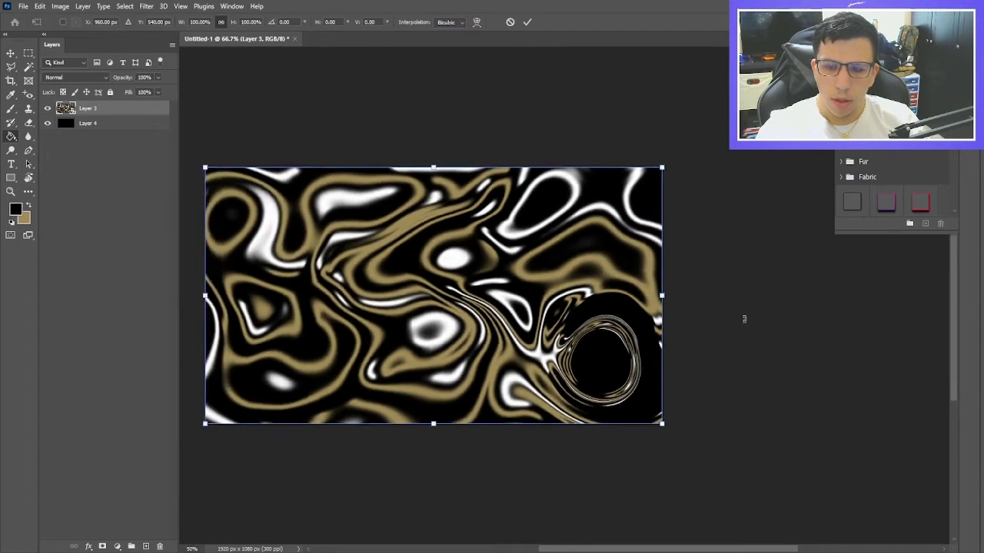
{"action": "left_click_drag", "start_coordinate": [638, 296], "coordinate": [769, 294]}
{"action": "mouse_move", "coordinate": [648, 323]}
{"action": "left_mouse_down"}
{"action": "mouse_move", "coordinate": [625, 330]}
{"action": "mouse_move", "coordinate": [620, 344]}
{"action": "left_mouse_up"}
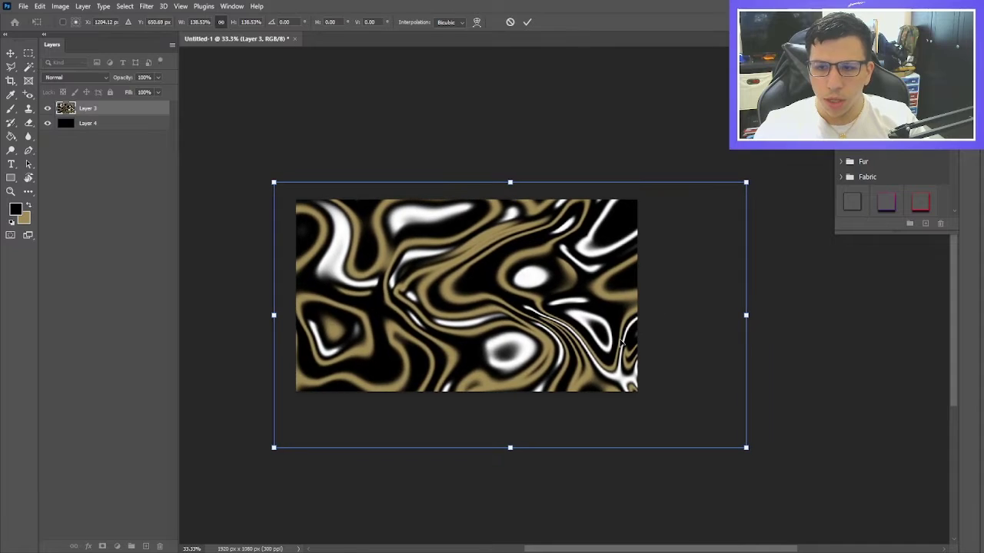
{"action": "key", "text": "Return"}
{"action": "key", "text": "g"}
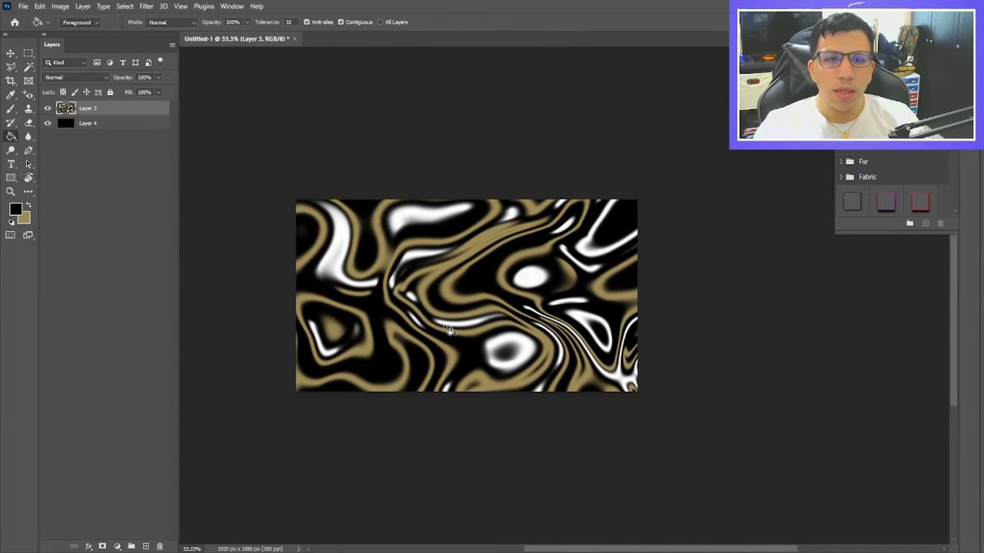